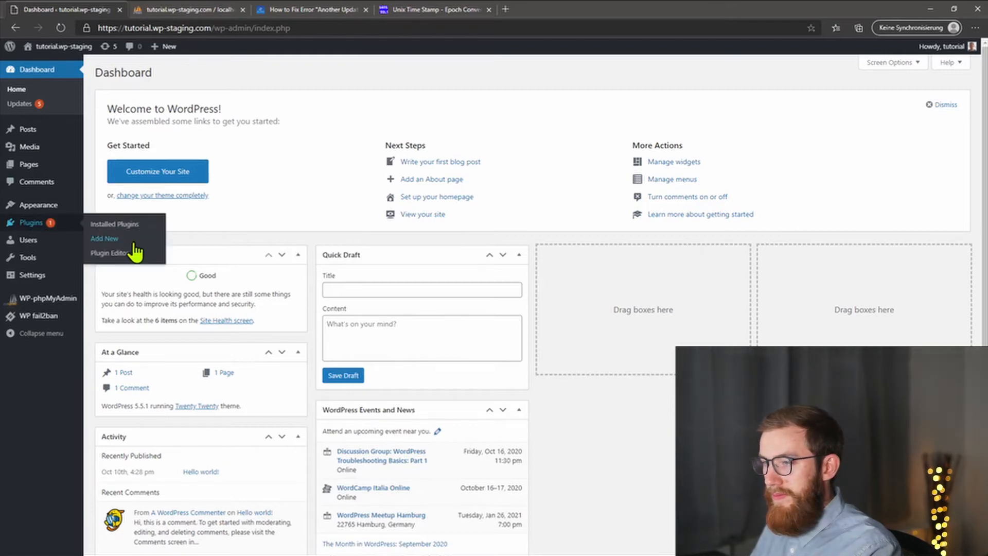
# Step: Search the plugin directory for 'fix another update in progress' and install that plugin
pyautogui.click(109, 238)
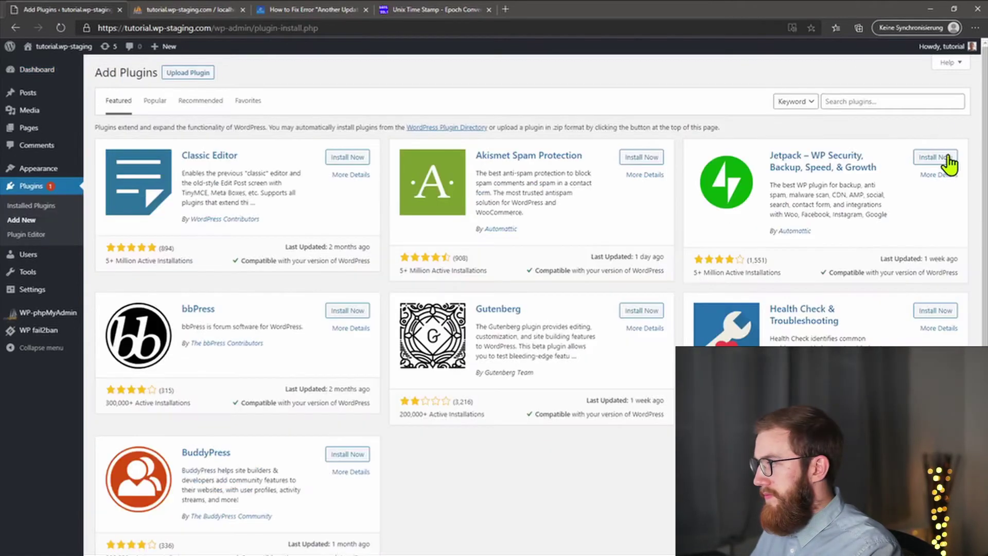
pyautogui.click(891, 101)
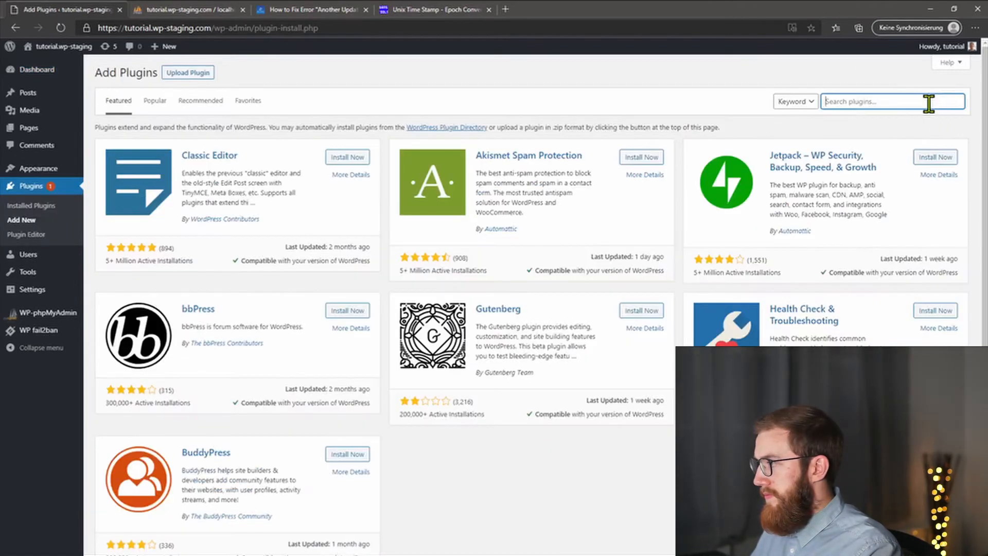
pyautogui.write('fix another update in progress')
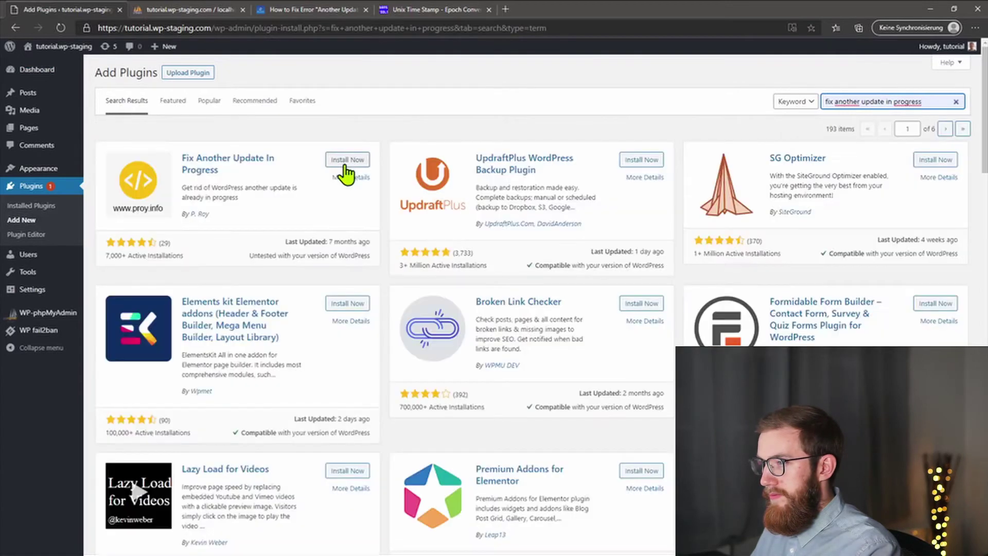
pyautogui.click(347, 160)
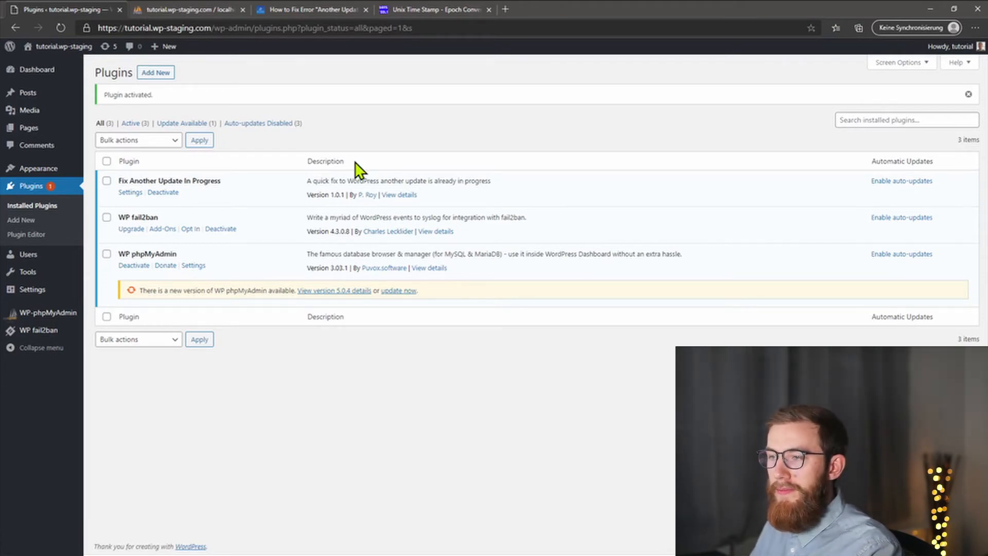
pyautogui.moveTo(32, 289)
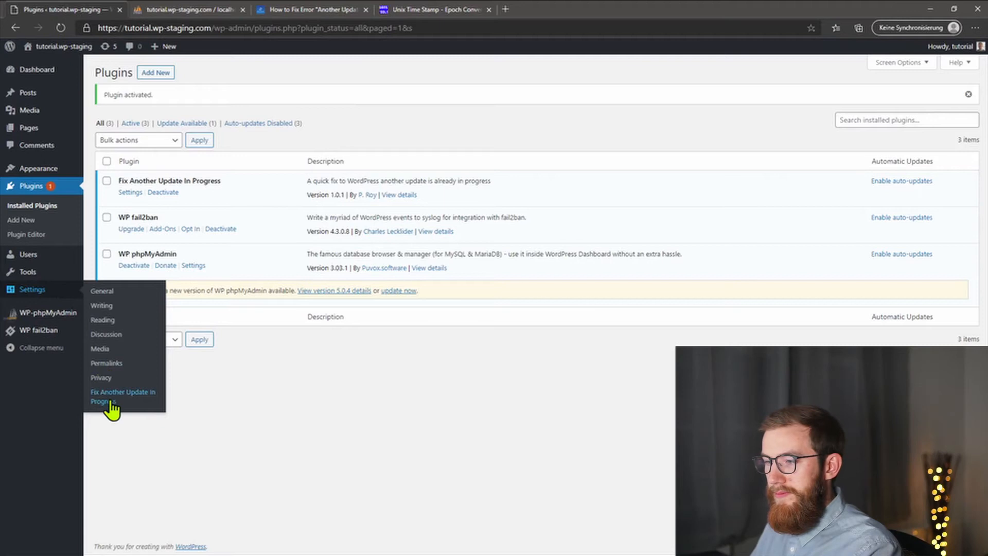
# Step: Release the stuck update lock from the plugin's settings page with Fix WordPress Update Lock
pyautogui.click(112, 398)
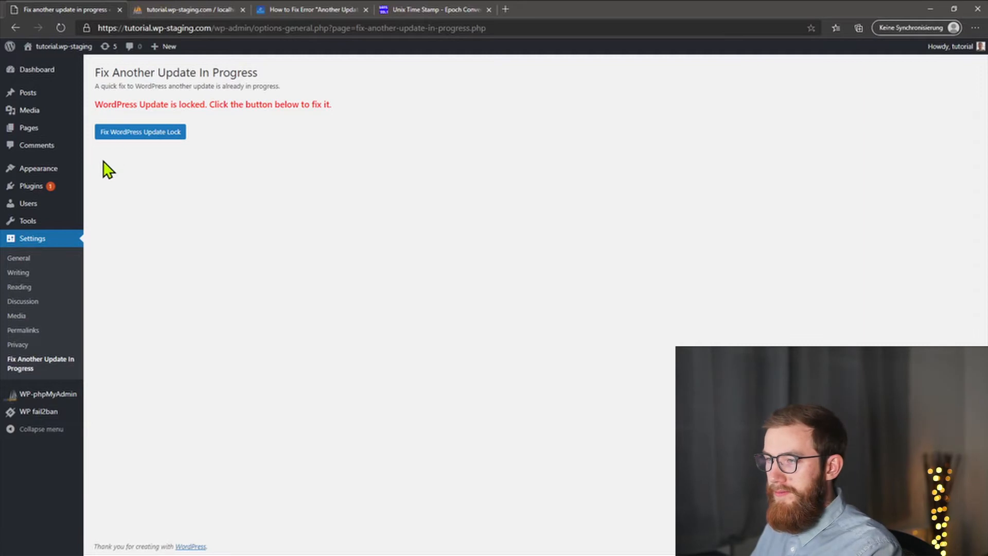
pyautogui.click(132, 131)
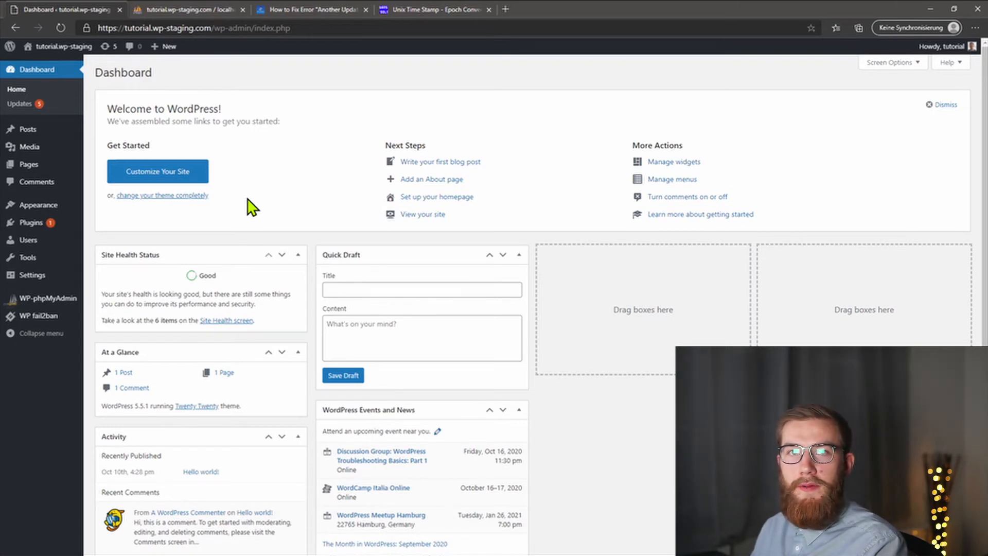
# Step: Switch to the browser tab with the article on fixing the update error
pyautogui.hotkey('ctrl', '3')
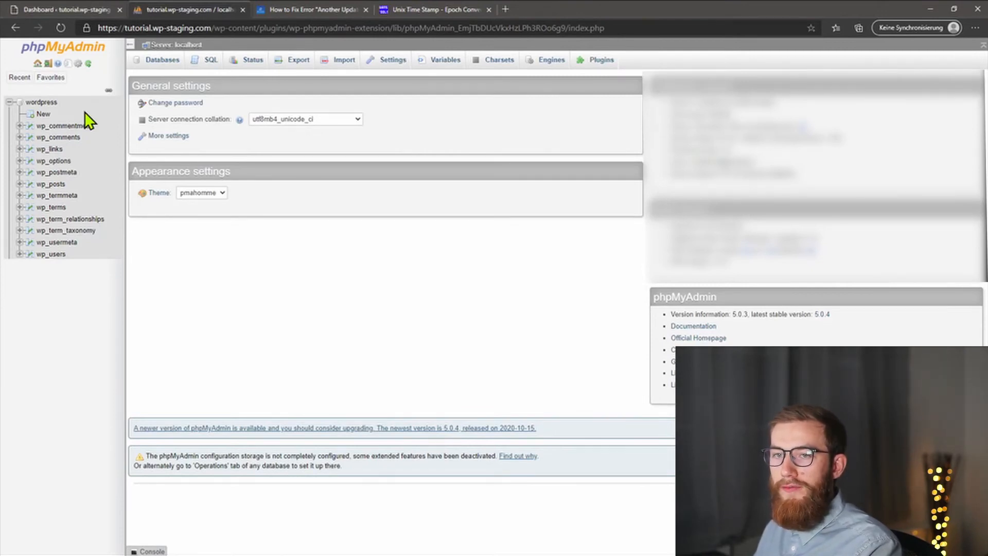
# Step: In wp_options sorted by PRIMARY (DESC), filter for 'core' and delete the core_updater.lock row
pyautogui.click(54, 161)
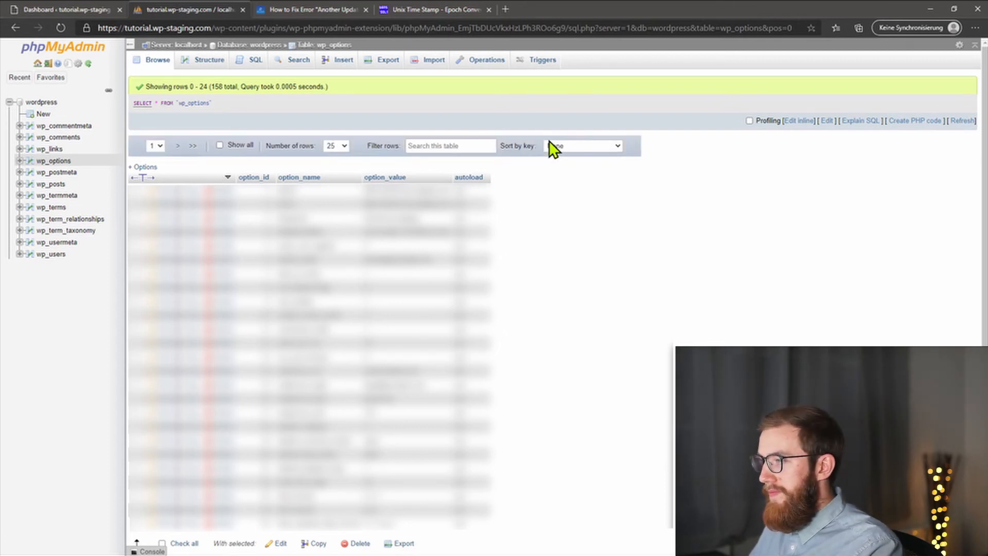
pyautogui.click(583, 146)
pyautogui.click(575, 174)
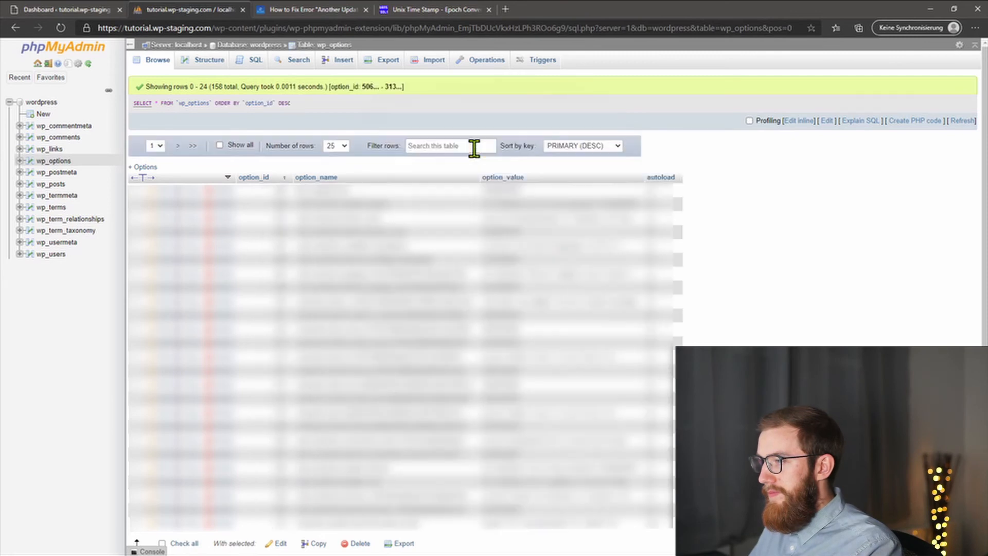
pyautogui.click(450, 146)
pyautogui.write('core')
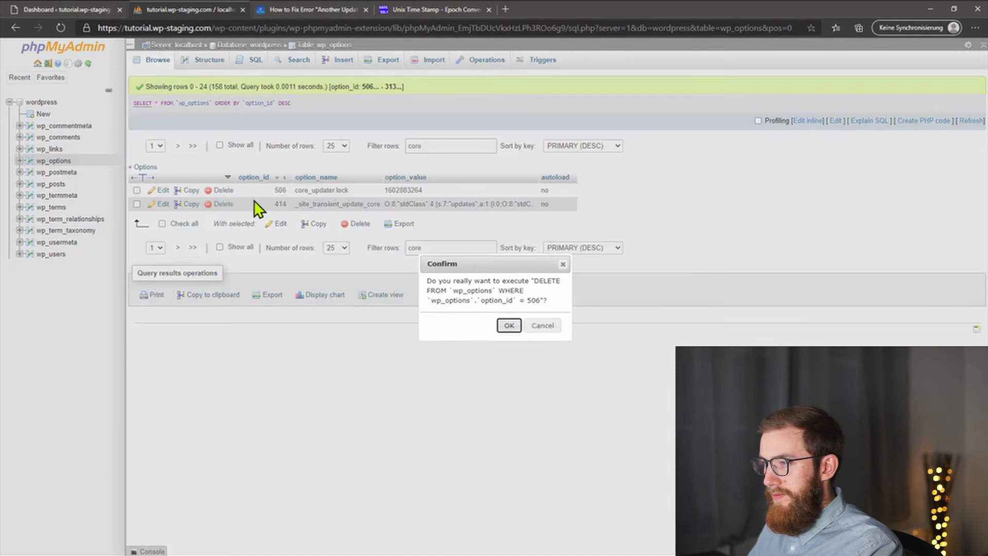
pyautogui.click(509, 325)
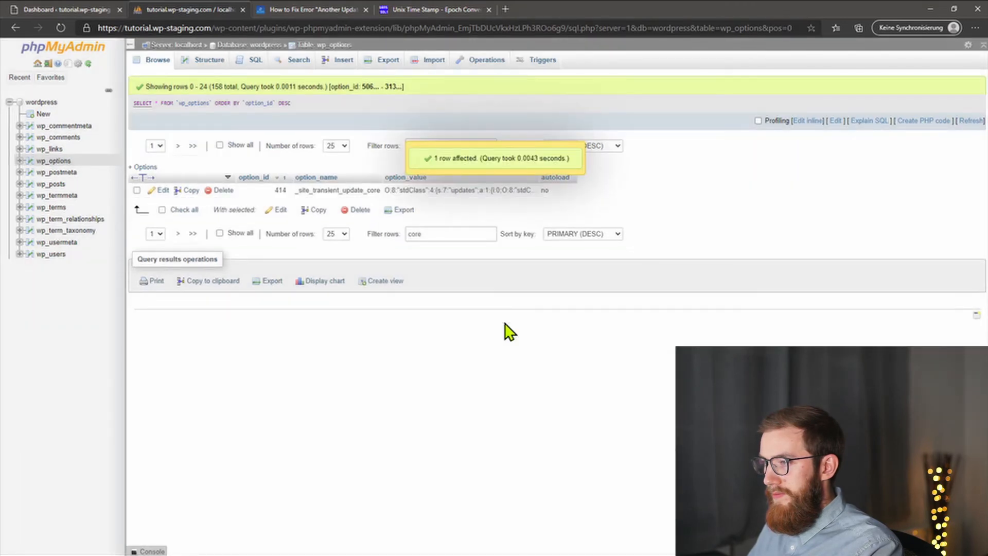